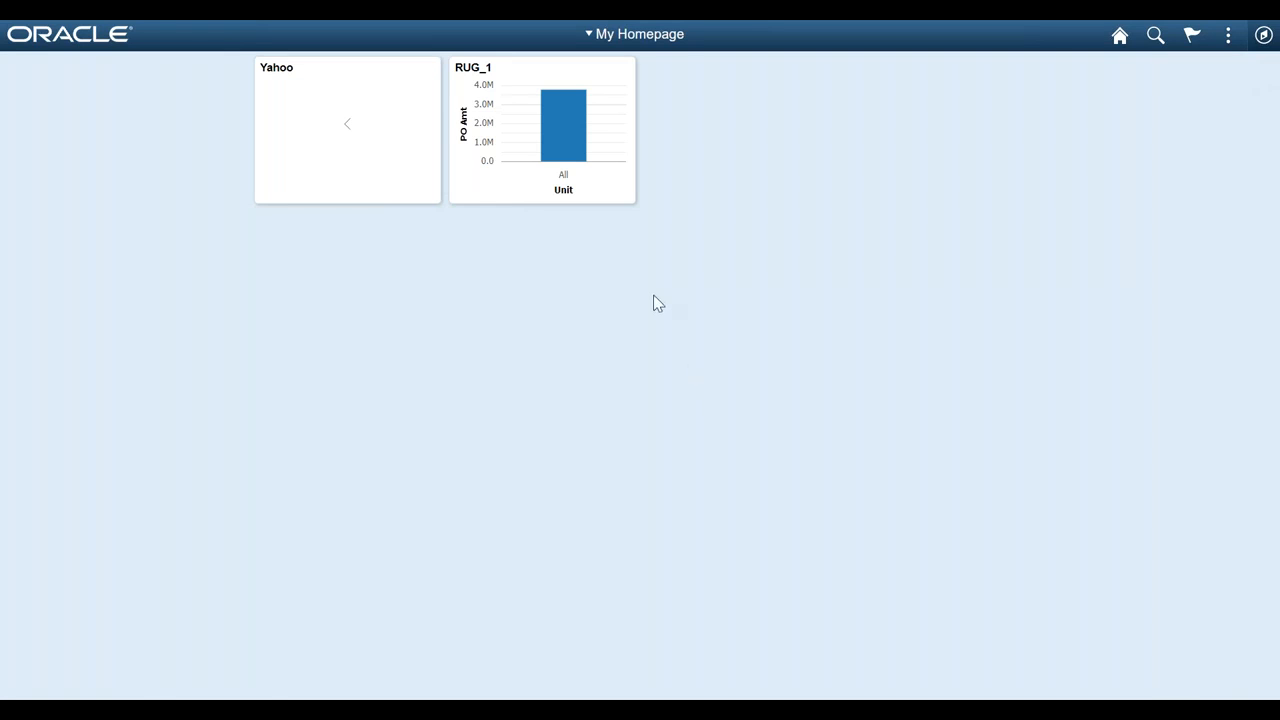
- Open the RUG_1 pivot grid from its homepage tile and examine its grid and PO amount chart
mouse_move(543, 132)
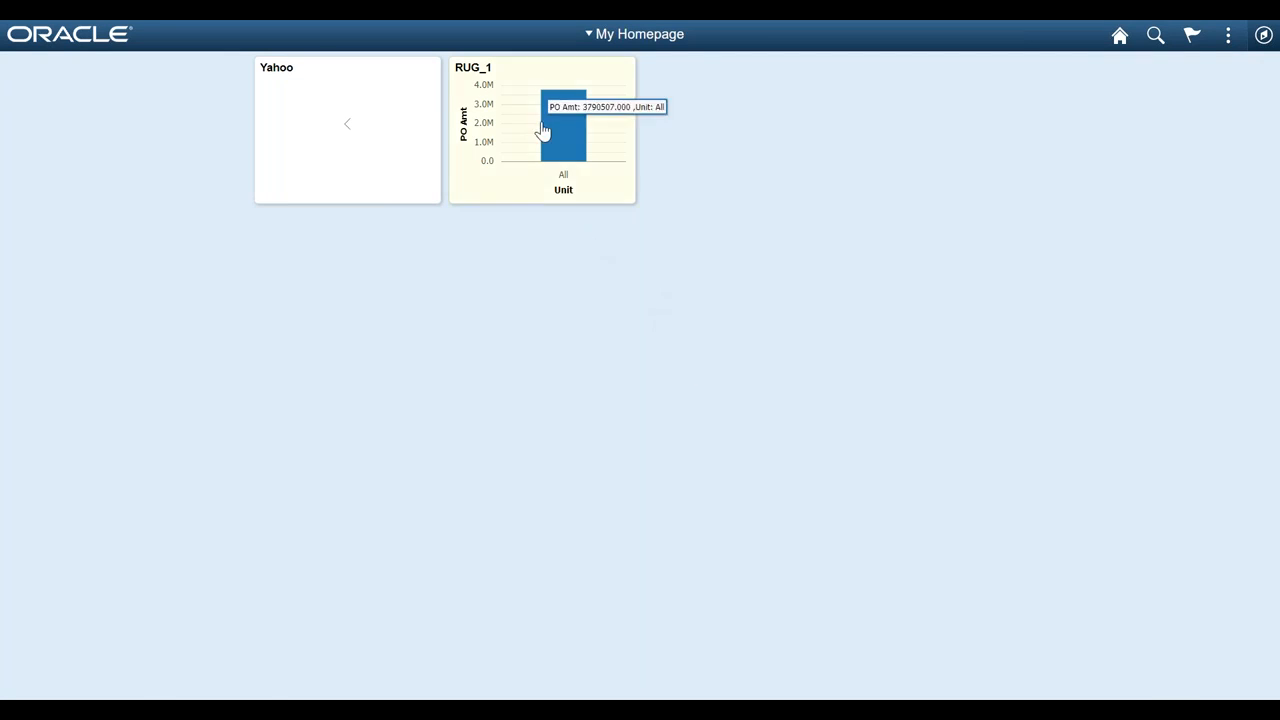
left_click(546, 135)
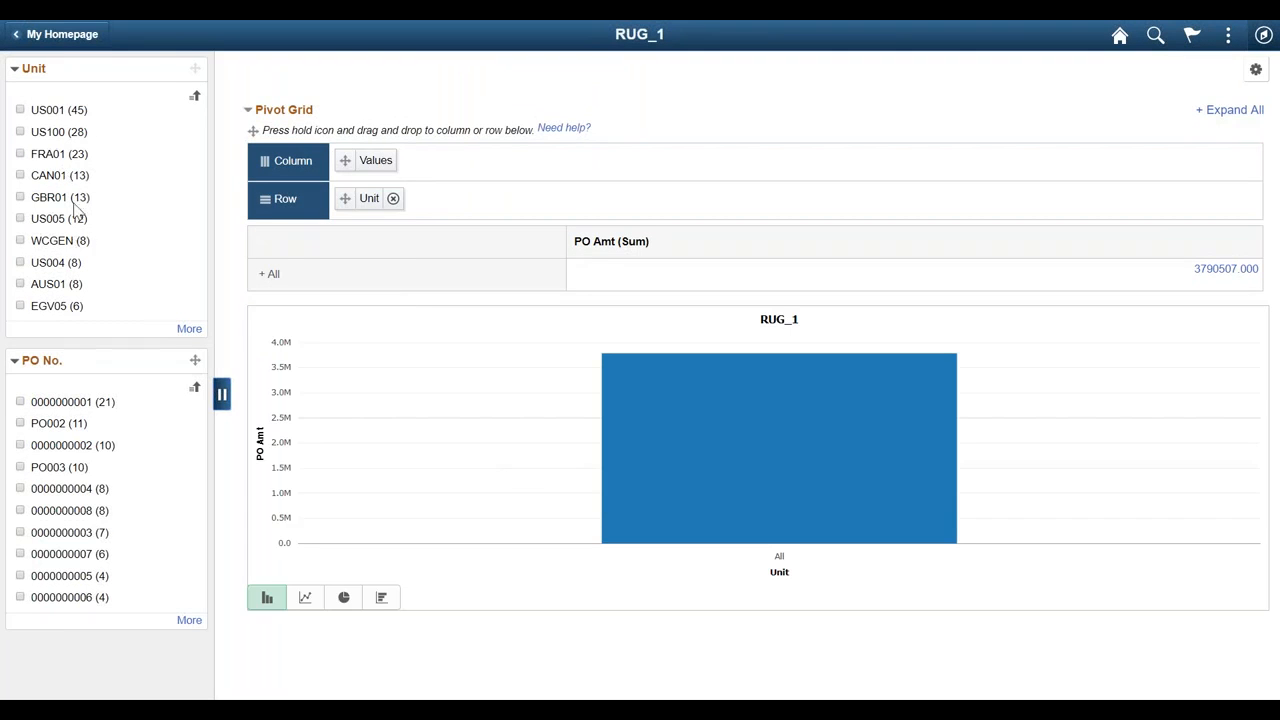
mouse_move(784, 486)
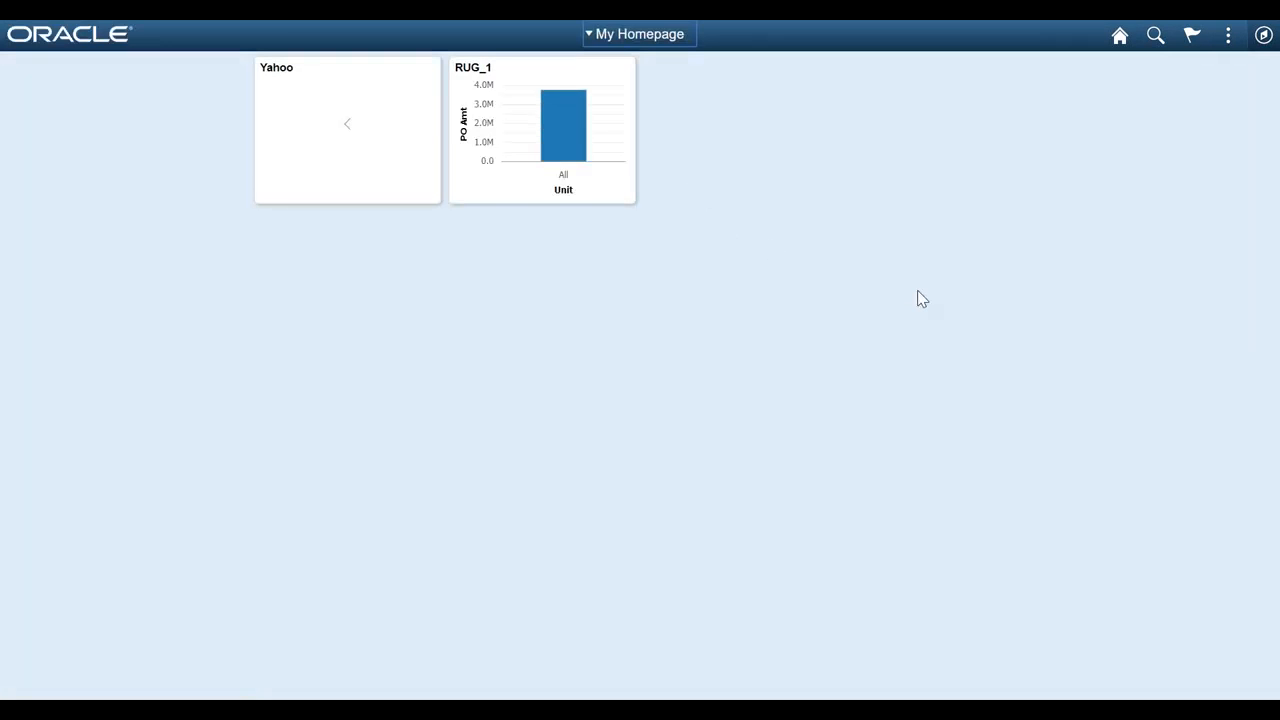
- Open the Pivot Grid Wizard from the favorites, search for pivot grid names beginning with RUG, and open RUG_1
left_click(1264, 36)
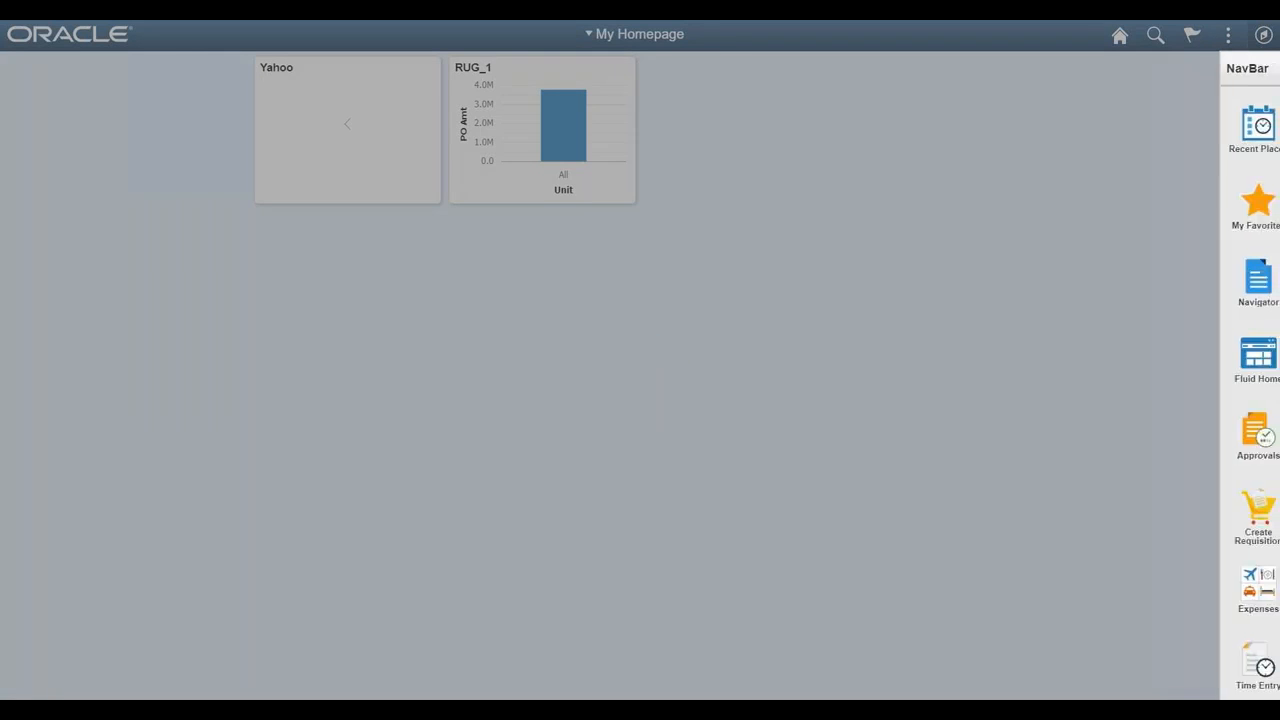
left_click(1238, 220)
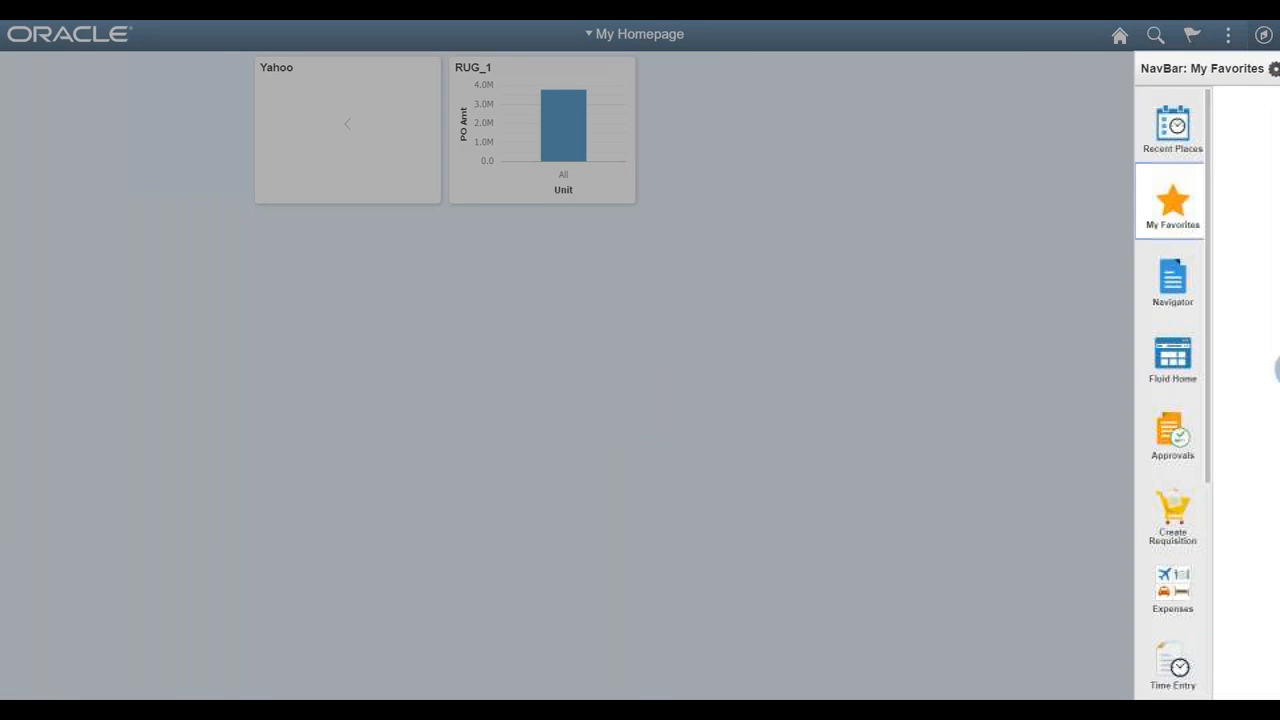
left_click(1150, 375)
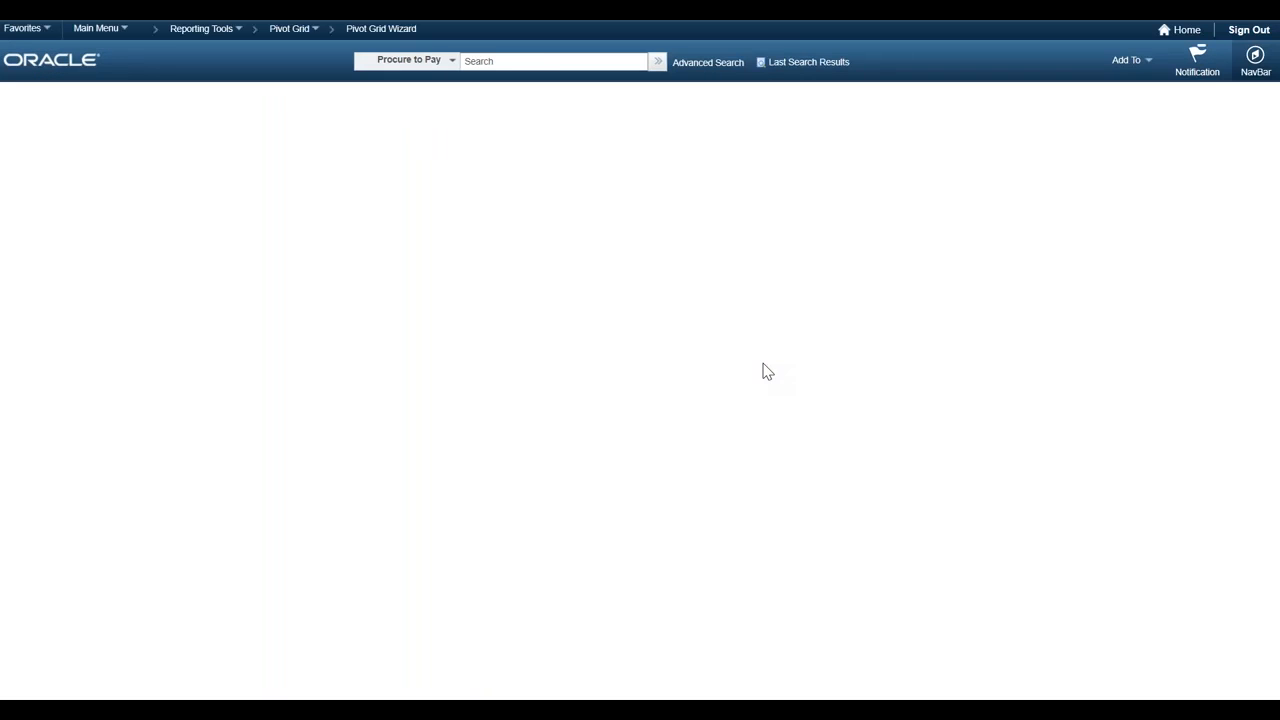
type("RUG")
left_click(29, 318)
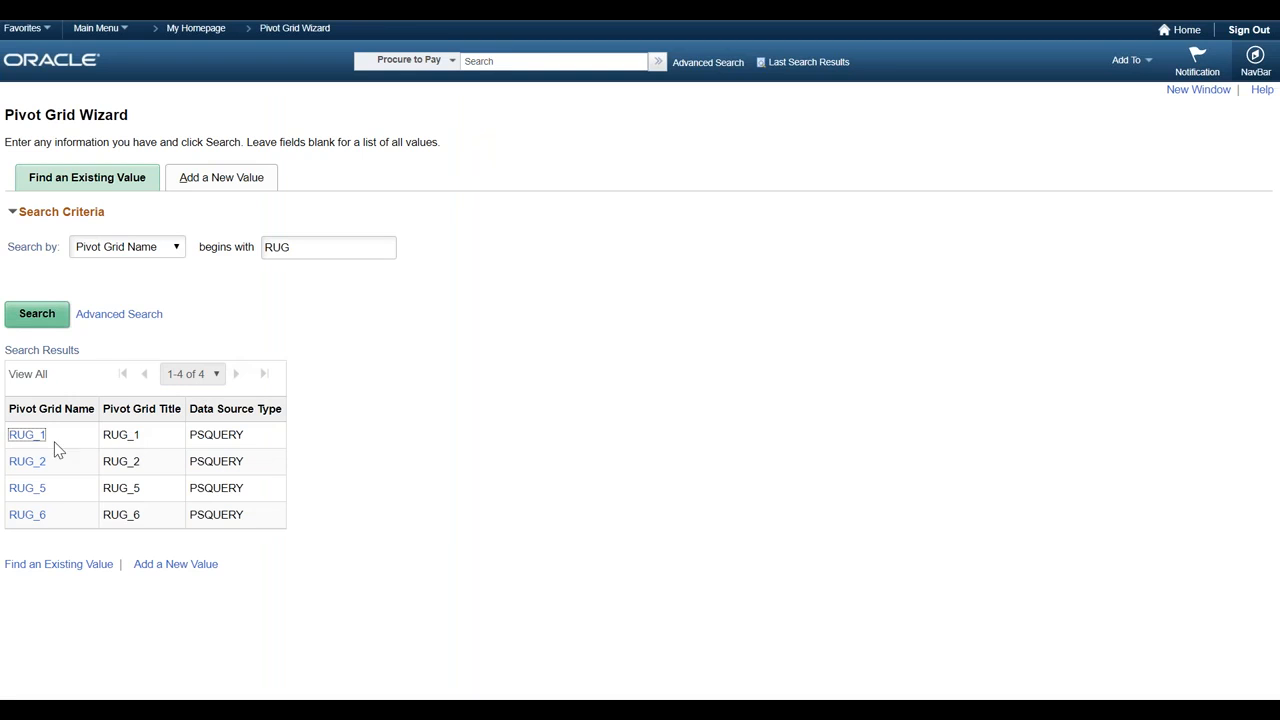
left_click(26, 436)
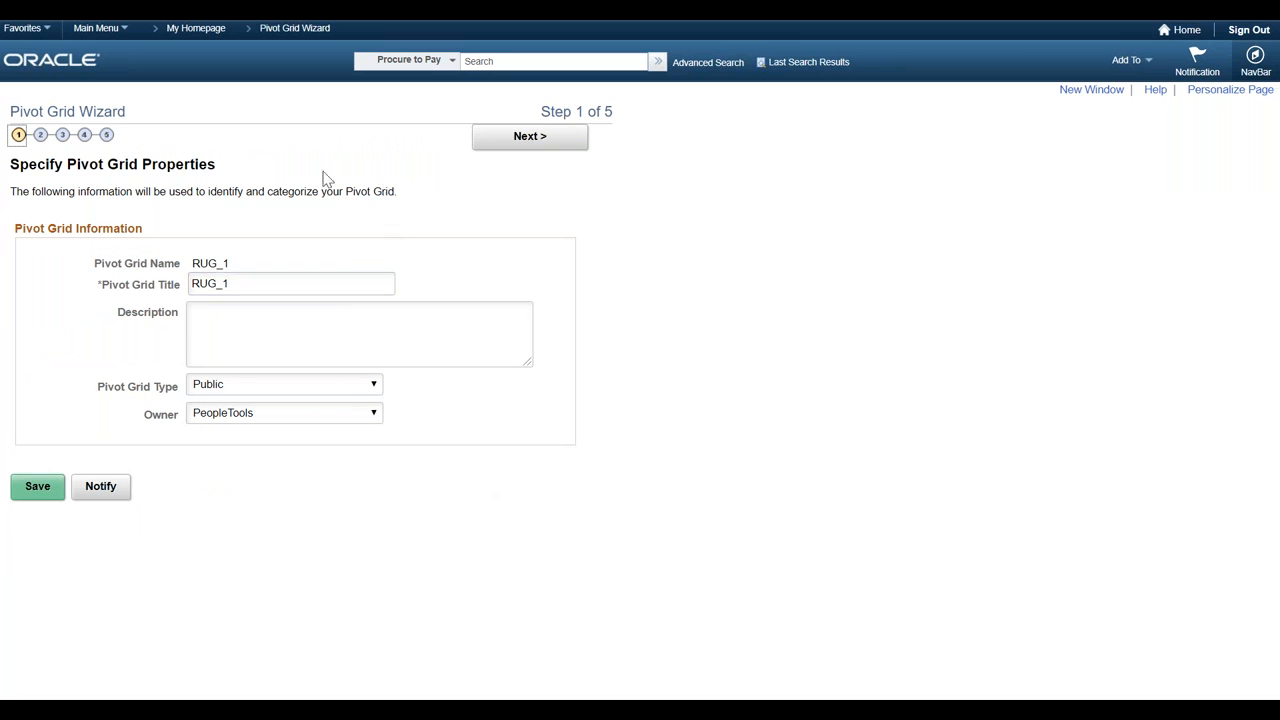
- Open the threshold settings for PO Amt in the wizard's data model options and define a Distinct threshold of 30000
left_click(84, 136)
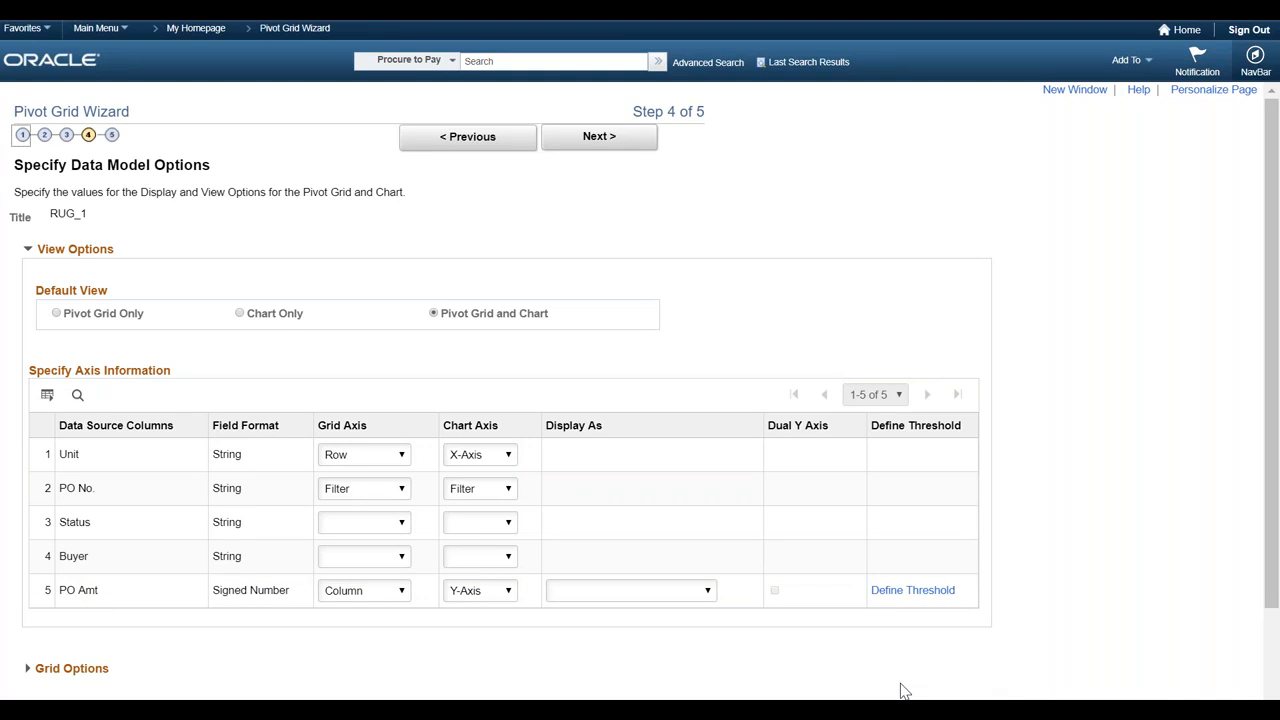
left_click(914, 591)
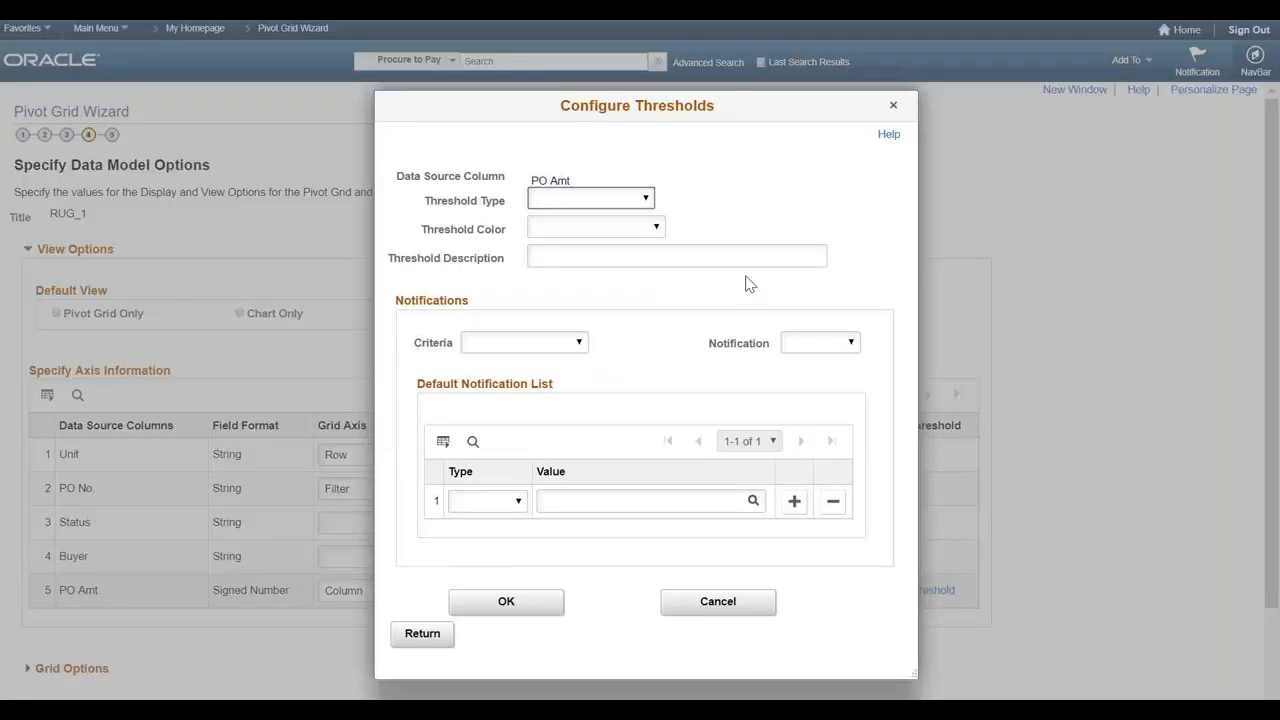
left_click(647, 200)
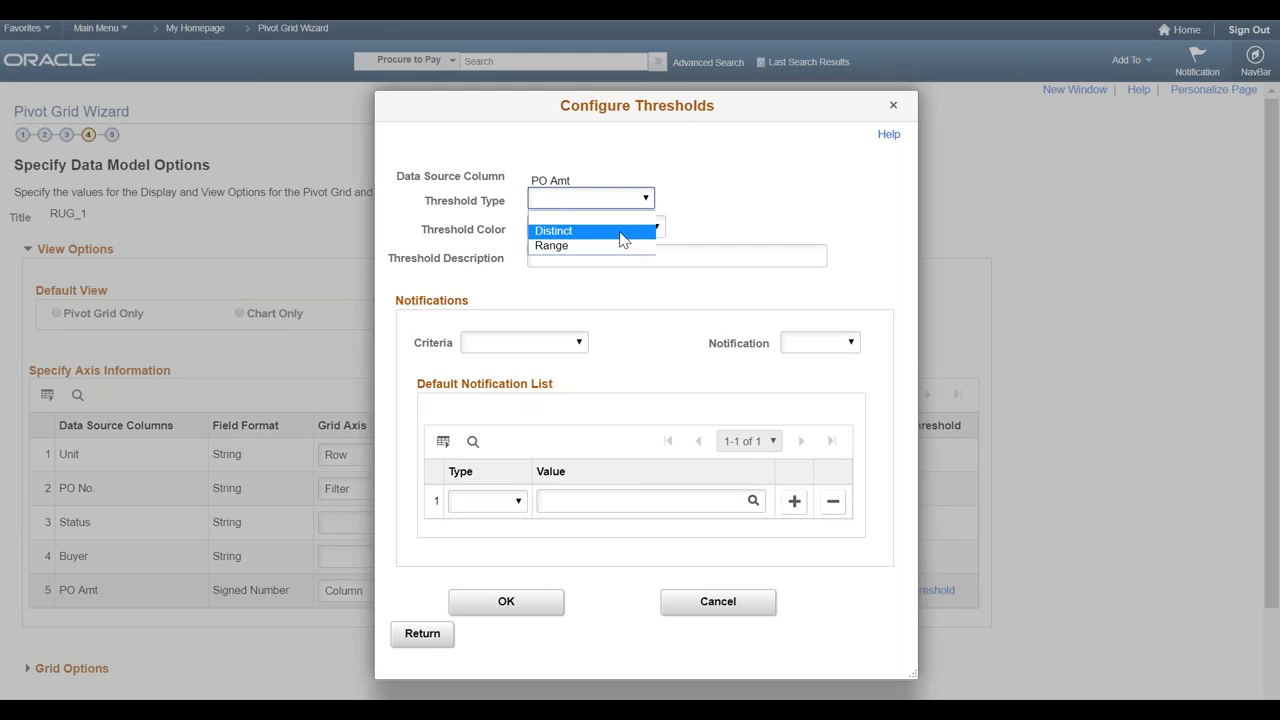
left_click(620, 240)
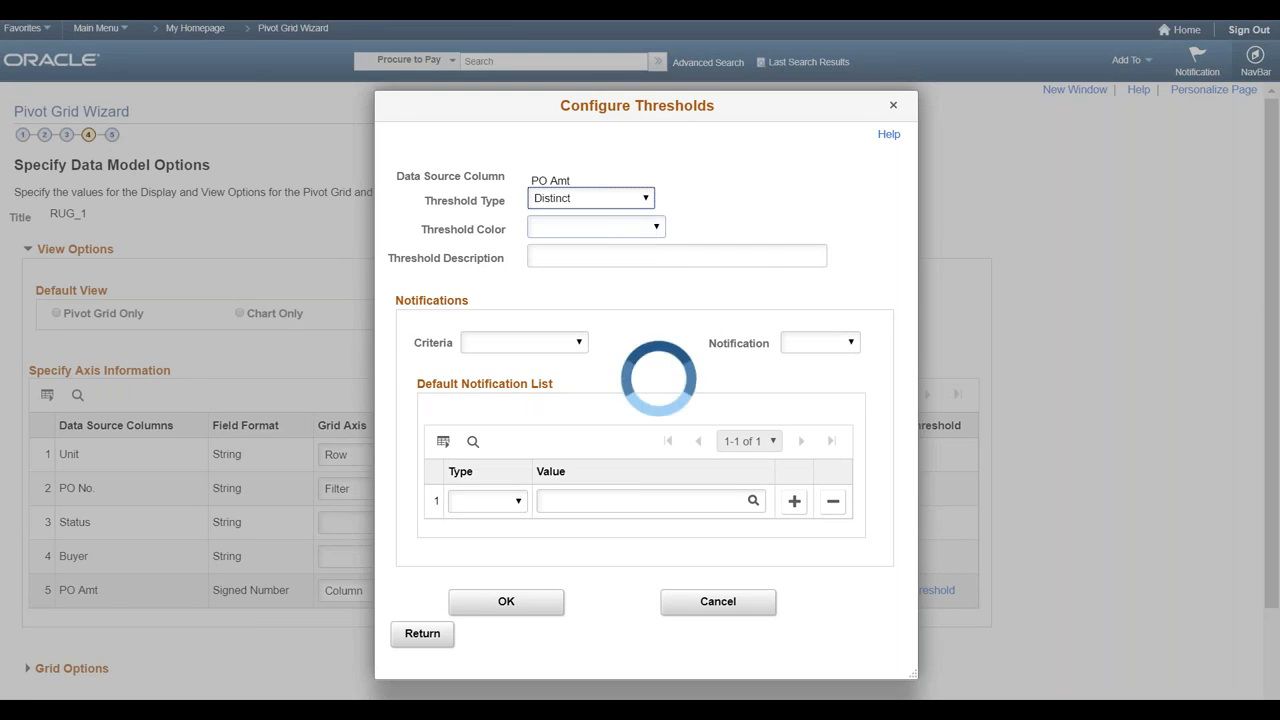
left_click(607, 211)
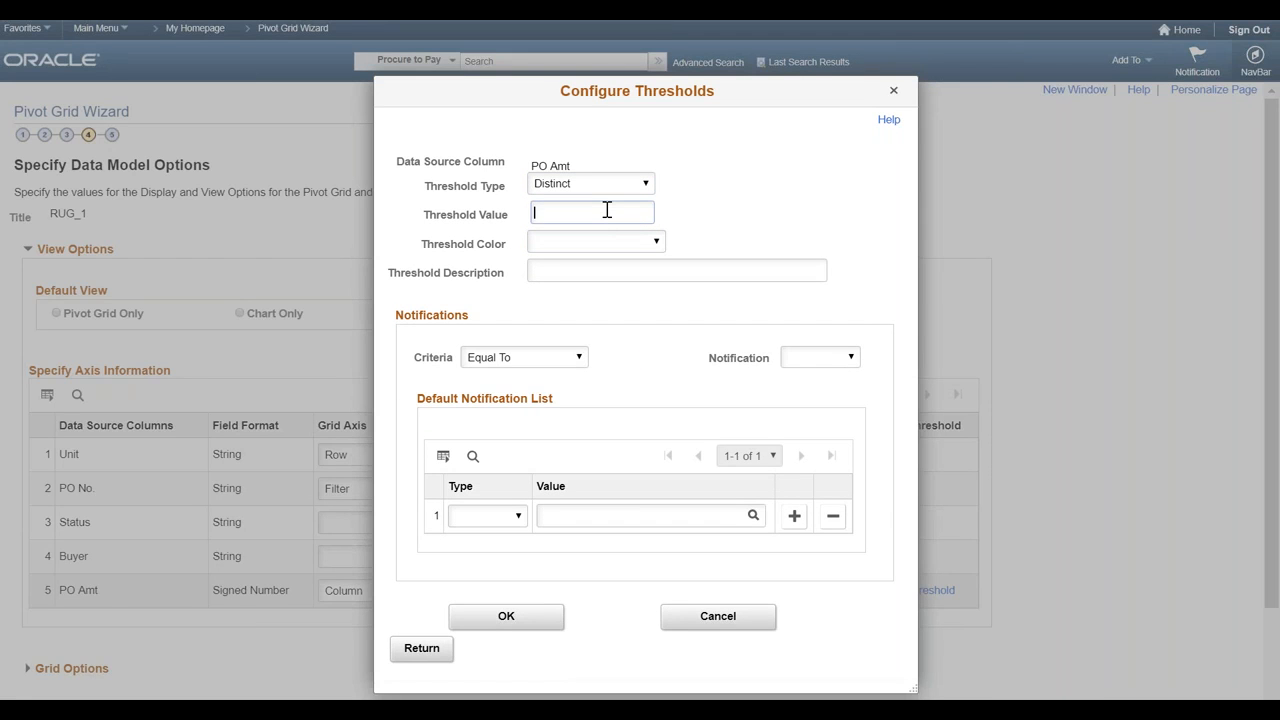
type("30000")
- Set the threshold color to Red and enter PO Amt as the threshold description
left_click(600, 245)
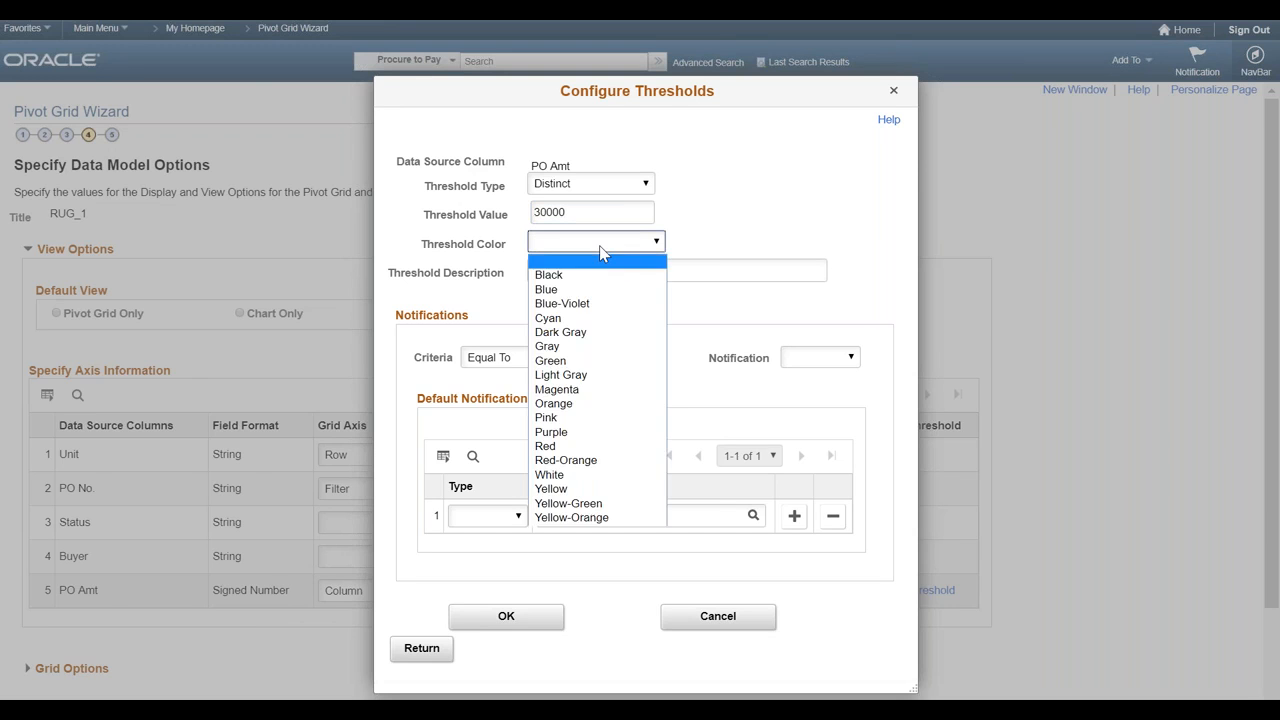
left_click(577, 446)
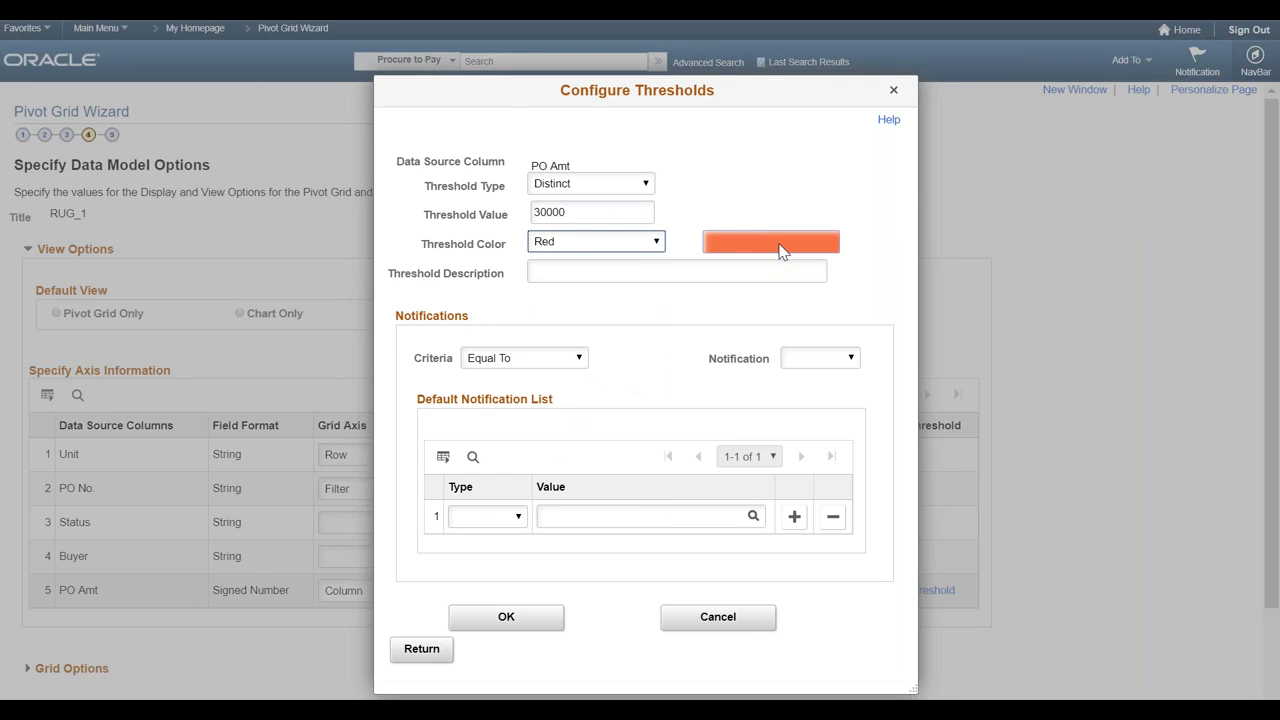
left_click(636, 272)
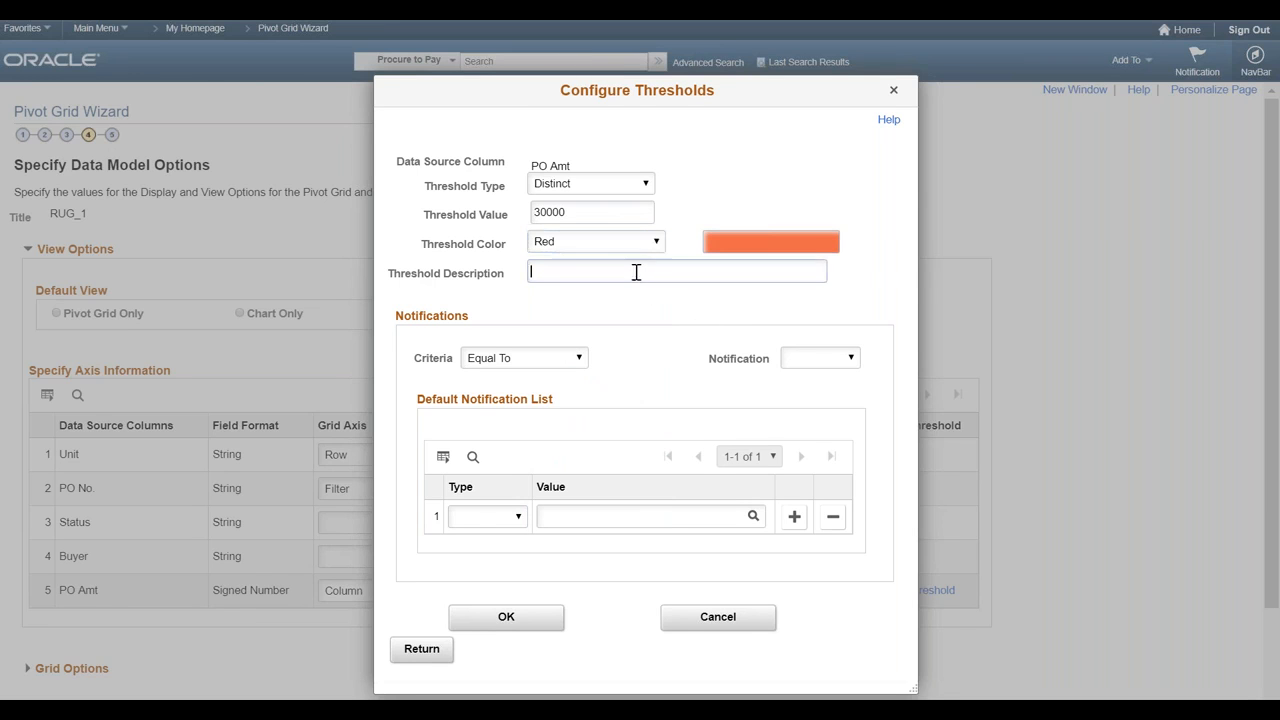
type("PO Amt")
- Review the available choices for the threshold's notification method, criteria and default notification recipient type
left_click(818, 360)
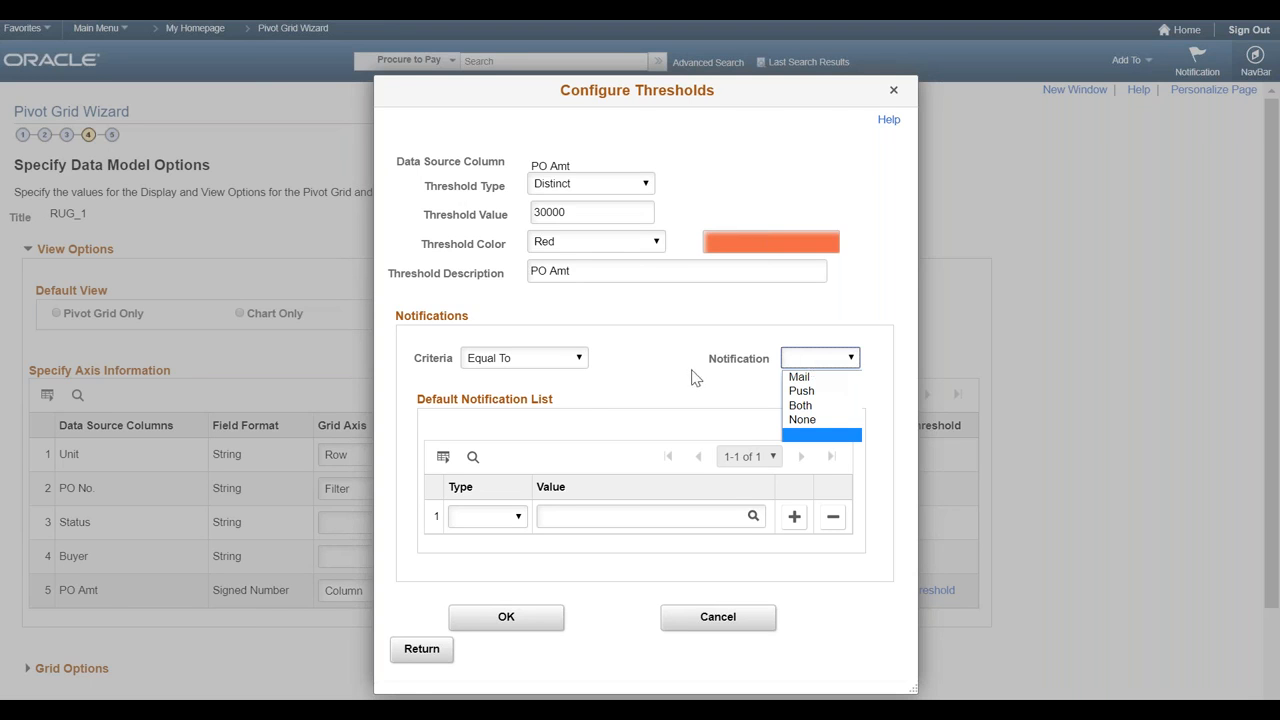
left_click(579, 360)
left_click(579, 364)
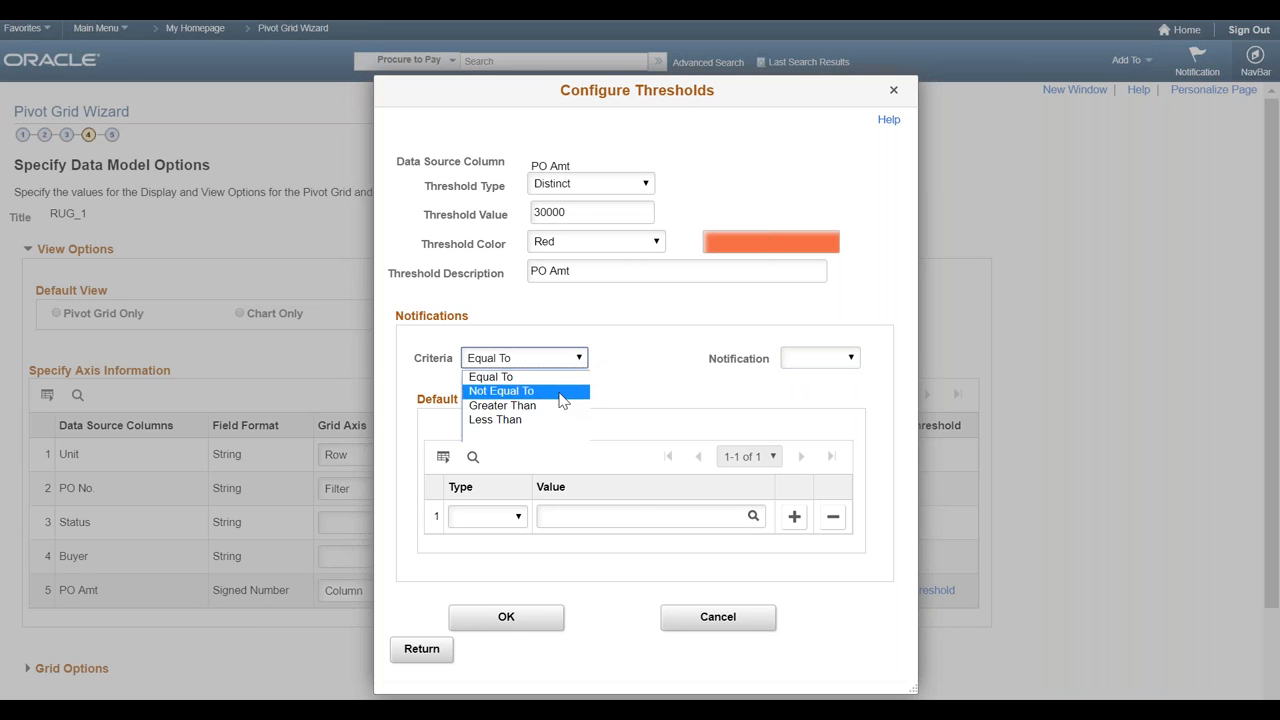
left_click(641, 362)
left_click(517, 518)
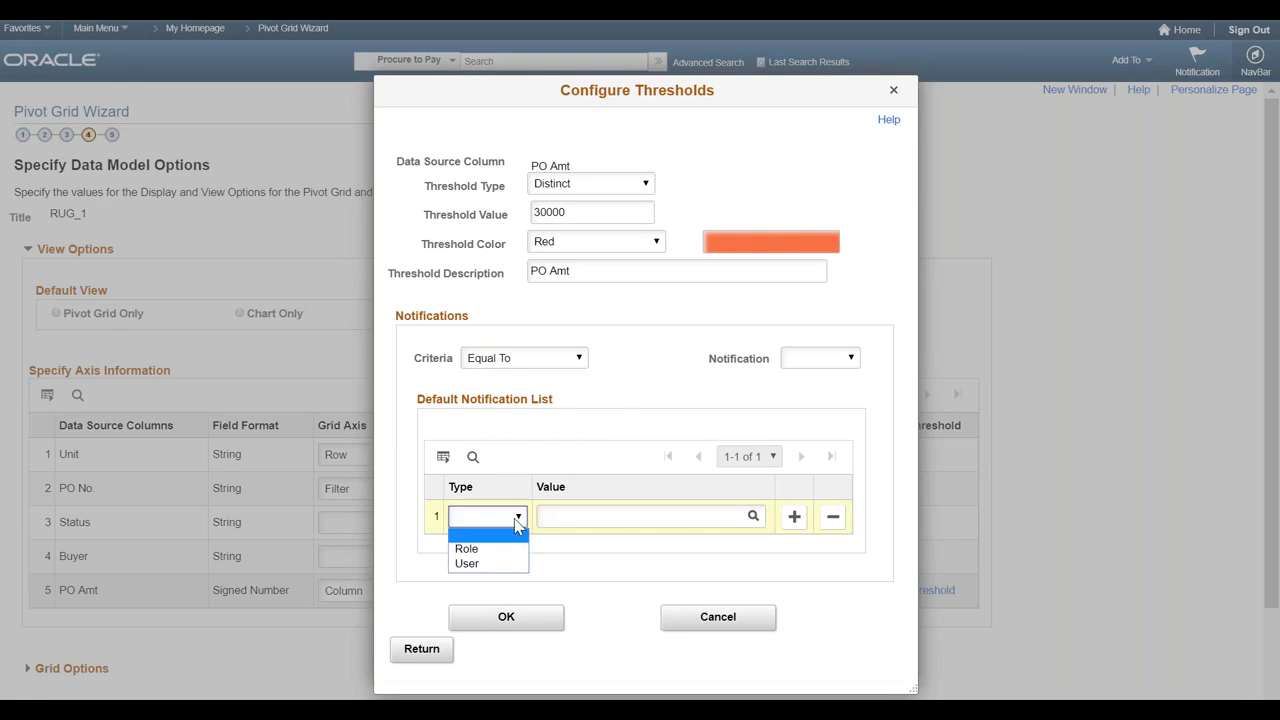
left_click(606, 576)
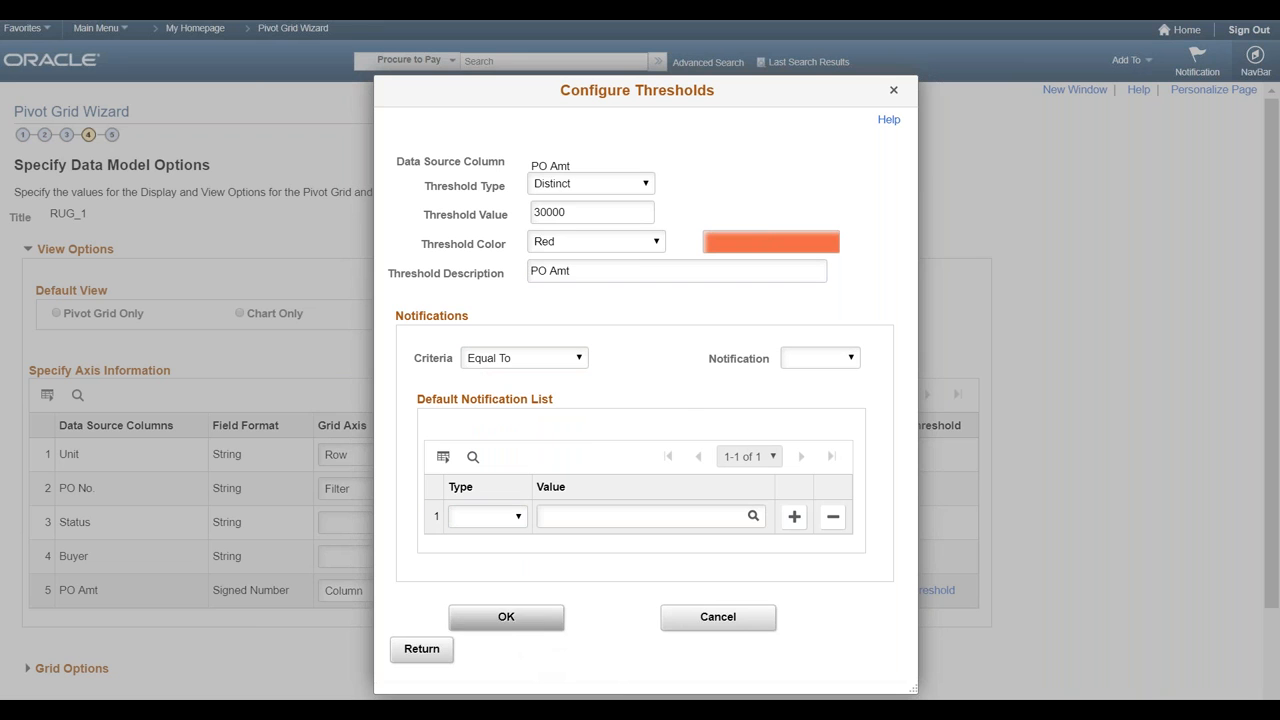
- Accept the threshold configuration, advance to the Pivot Grid Display step and save the RUG_1 pivot grid
left_click(506, 617)
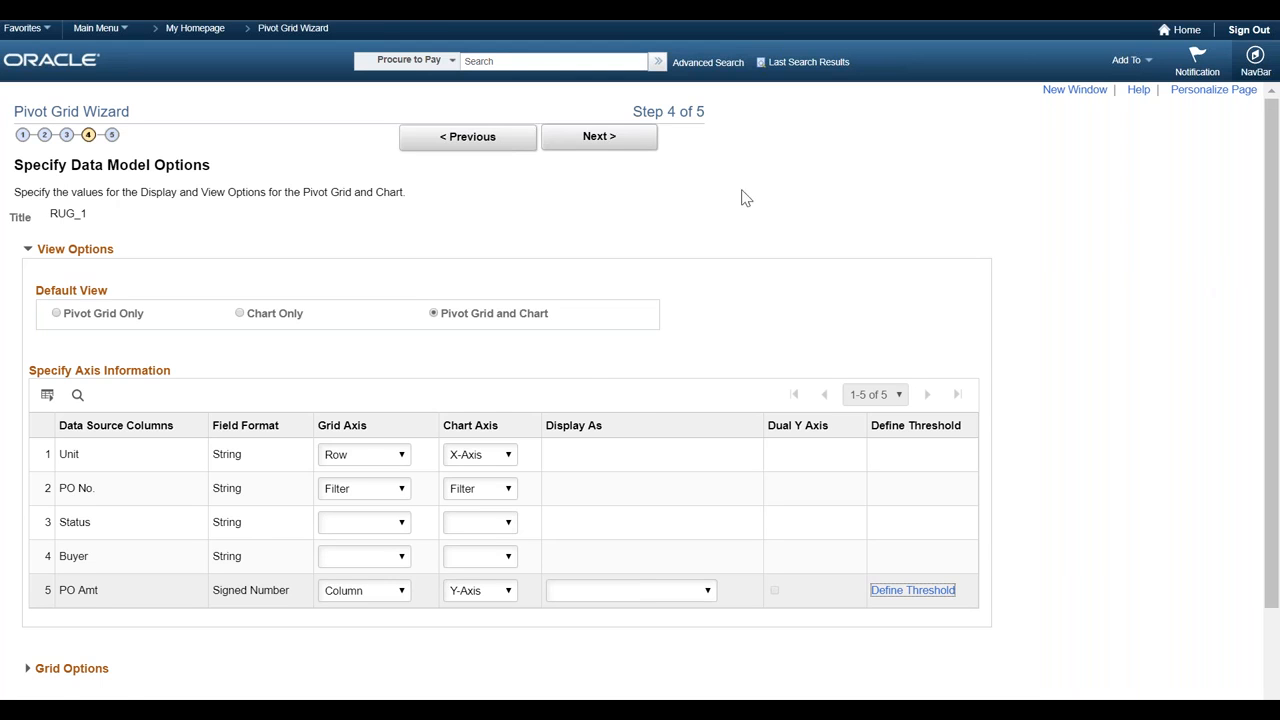
left_click(605, 145)
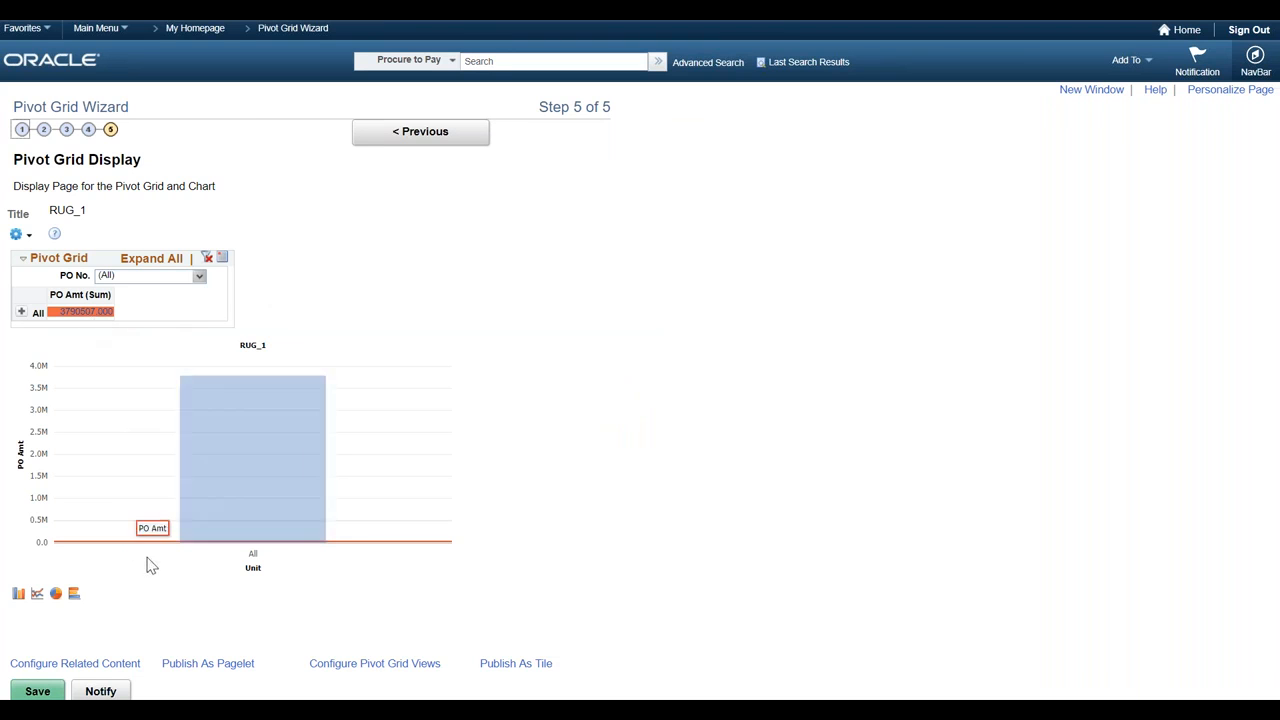
left_click(38, 691)
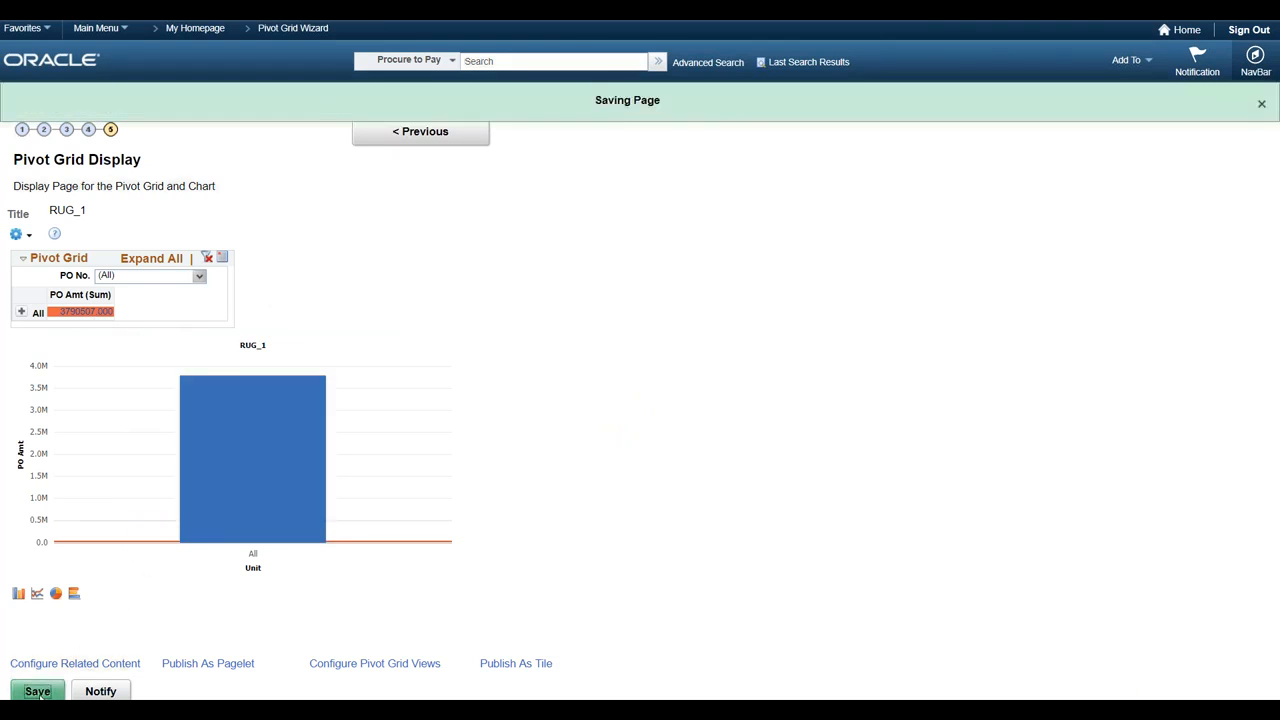
- Return to the Fluid homepage and open the RUG_1 tile to view the pivot grid with its threshold
left_click(1255, 62)
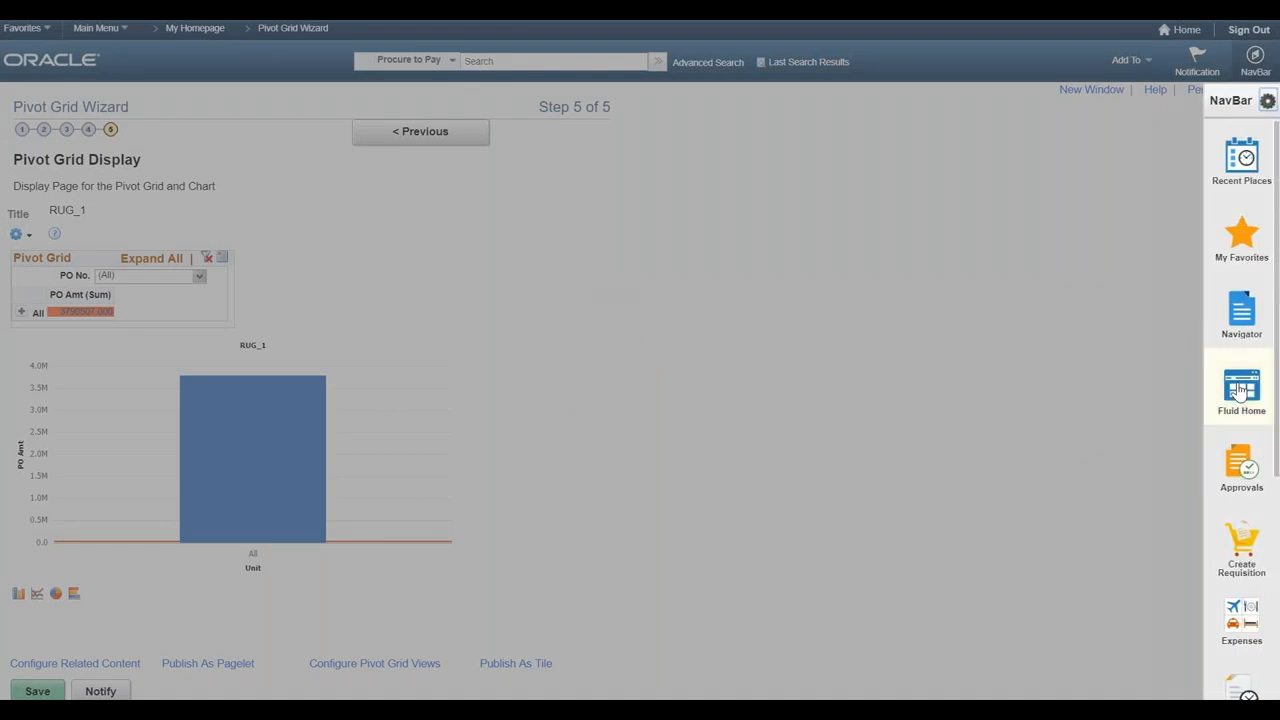
left_click(1245, 396)
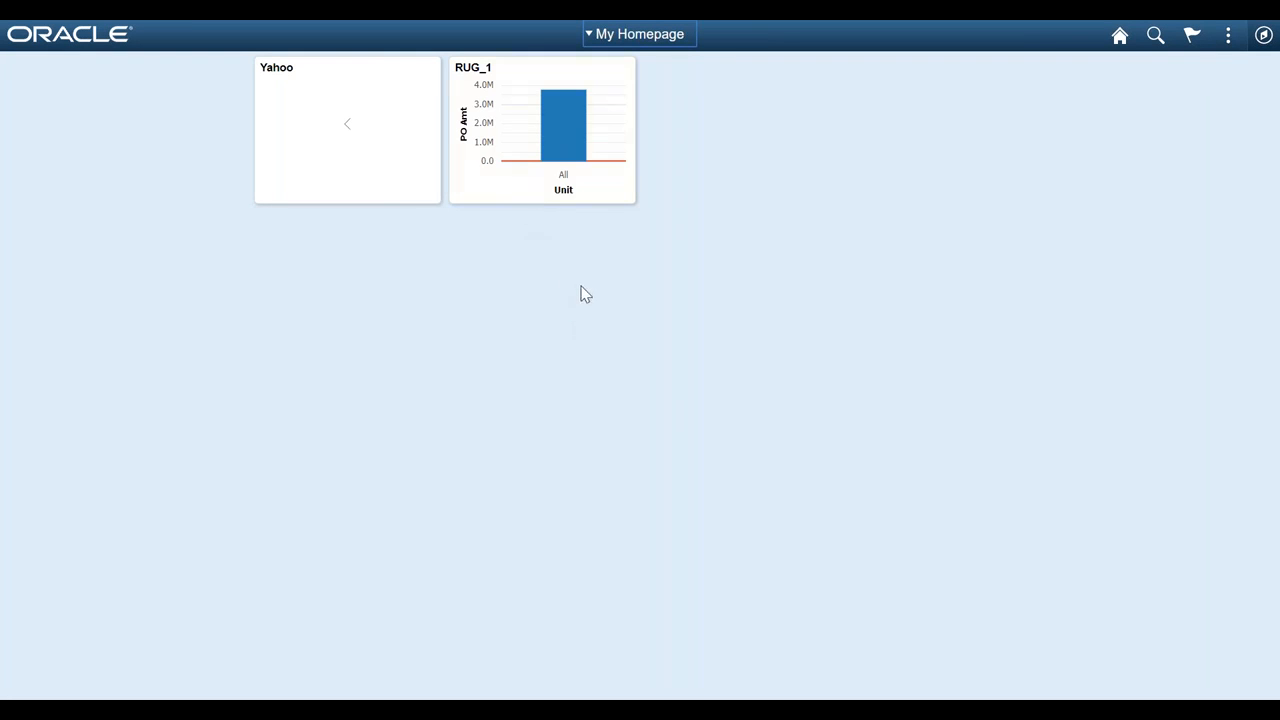
mouse_move(553, 129)
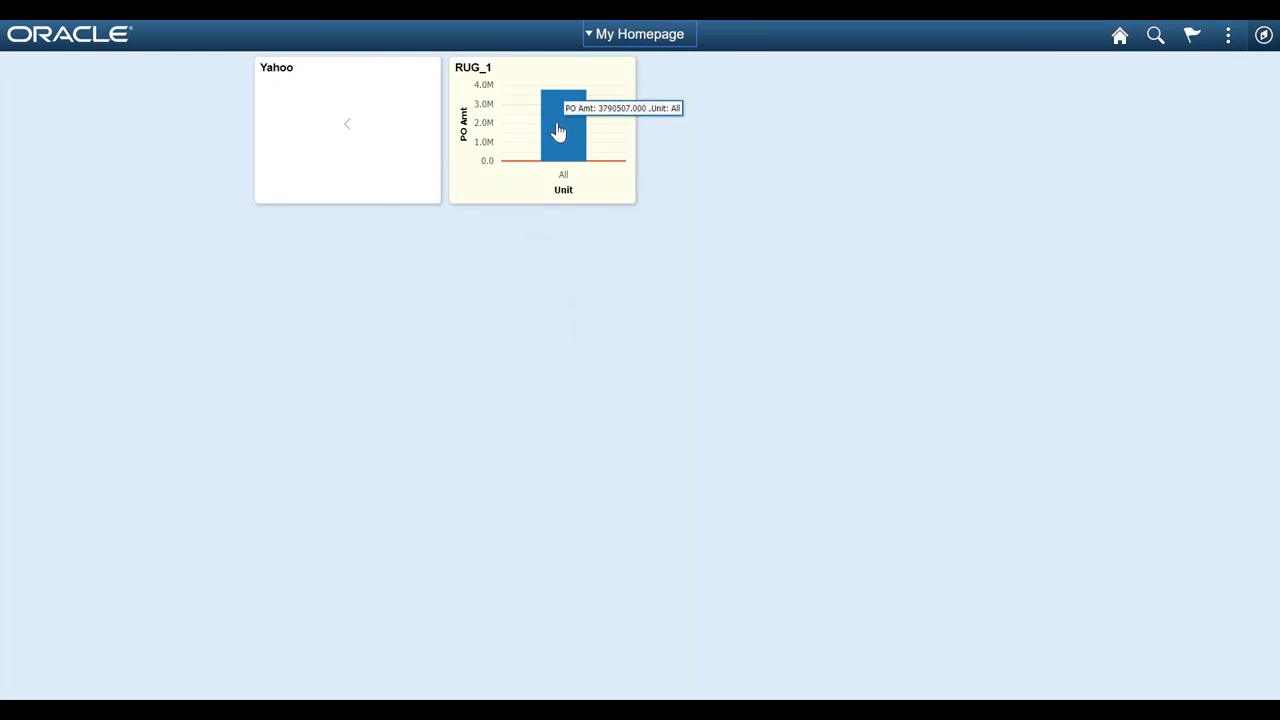
left_click(558, 131)
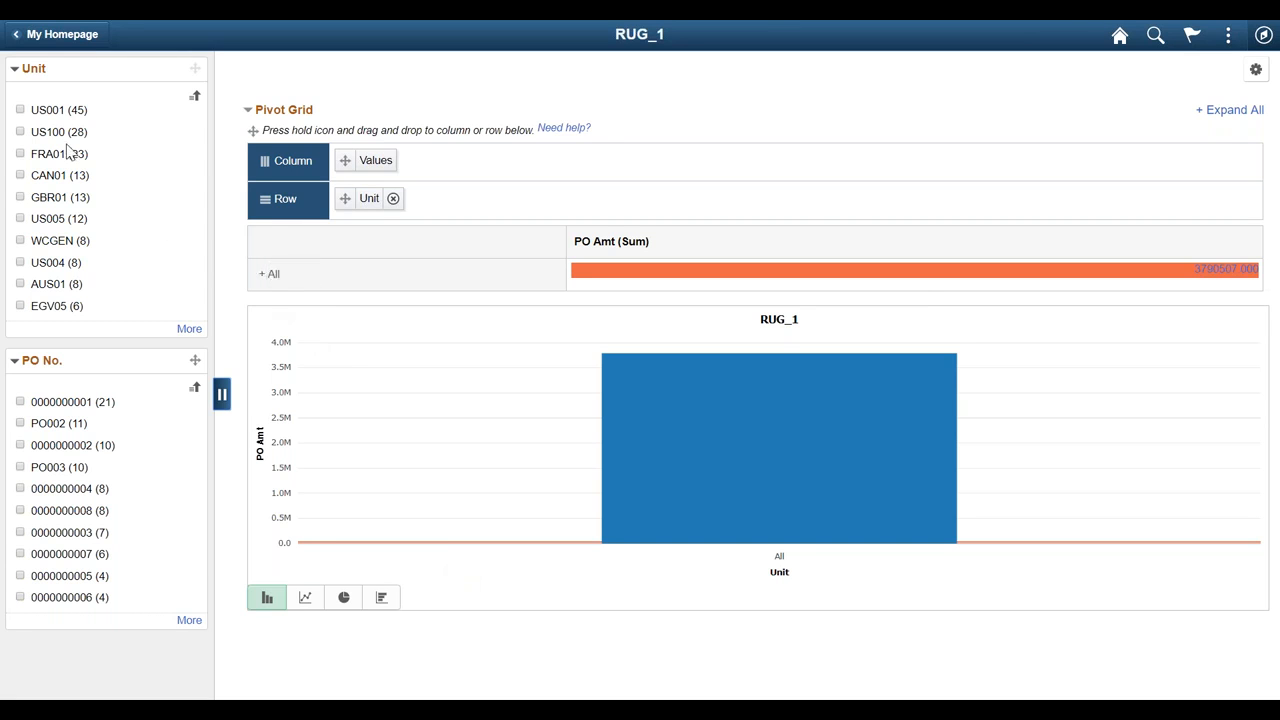
- Filter the RUG_1 pivot grid to unit US001 and expand the All row
left_click(20, 110)
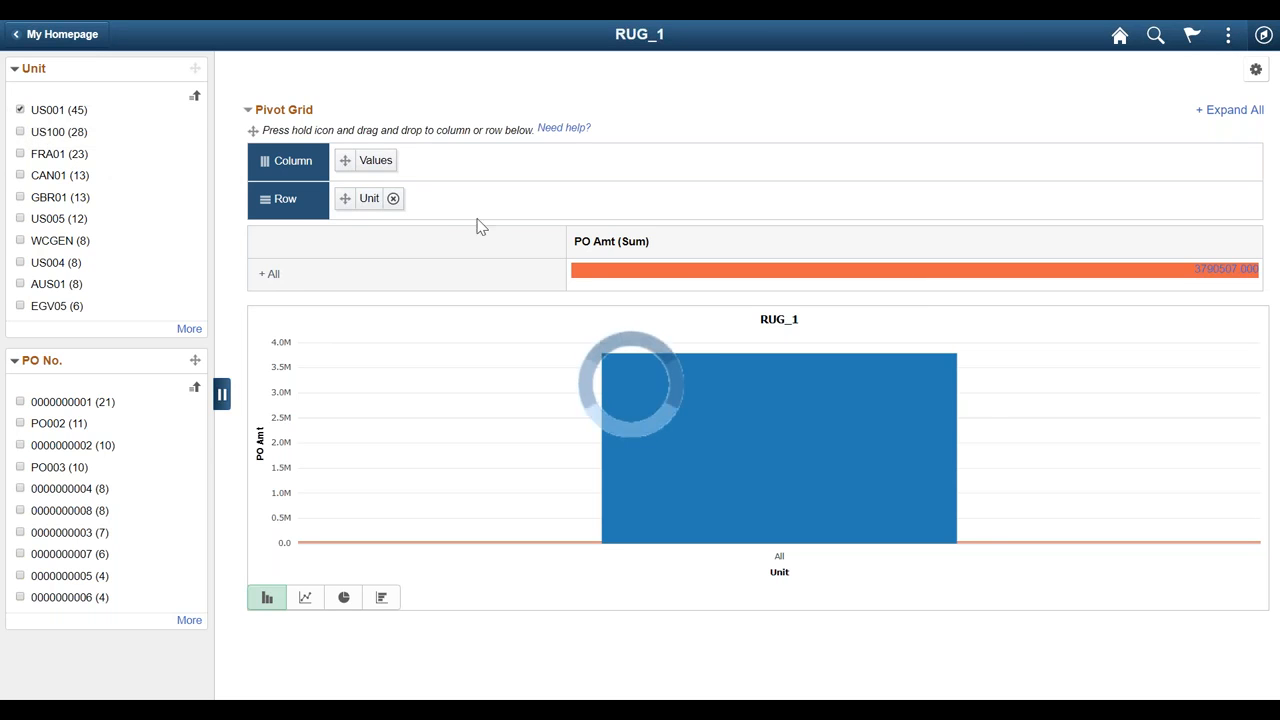
left_click(272, 283)
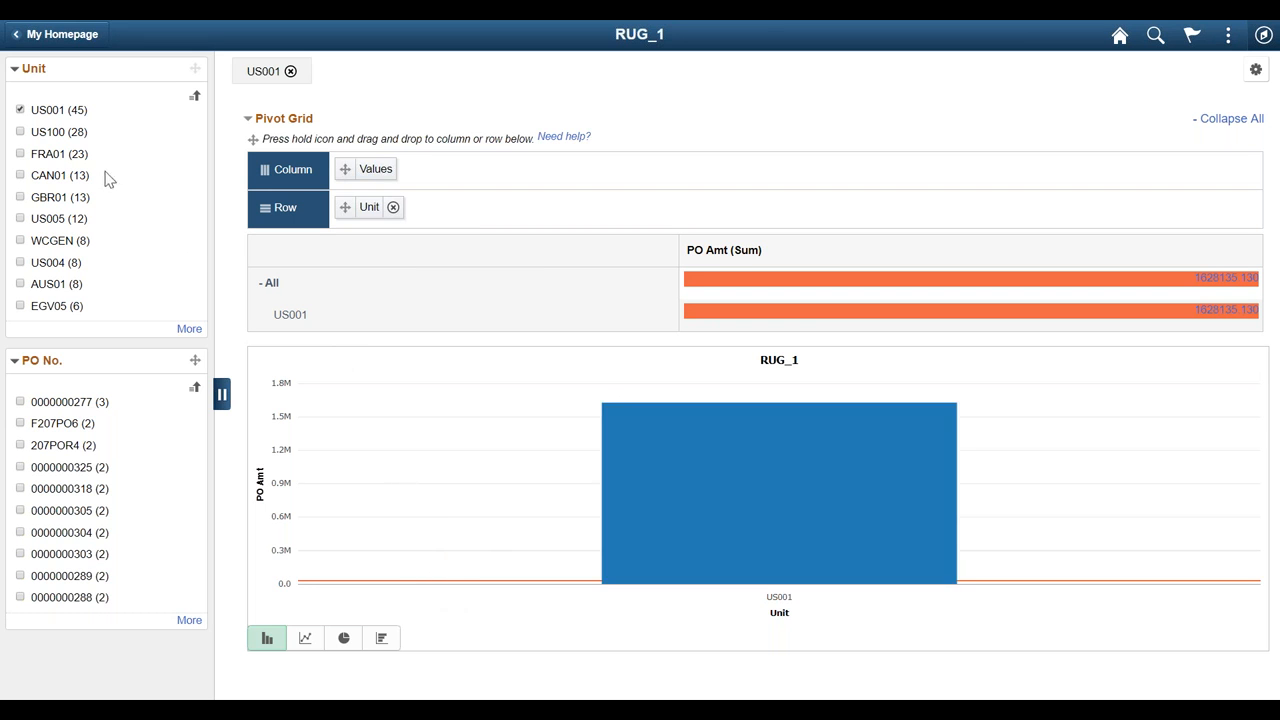
- Clear the US001 unit filter and examine the threshold highlighting across all units in the grid and chart
left_click(20, 110)
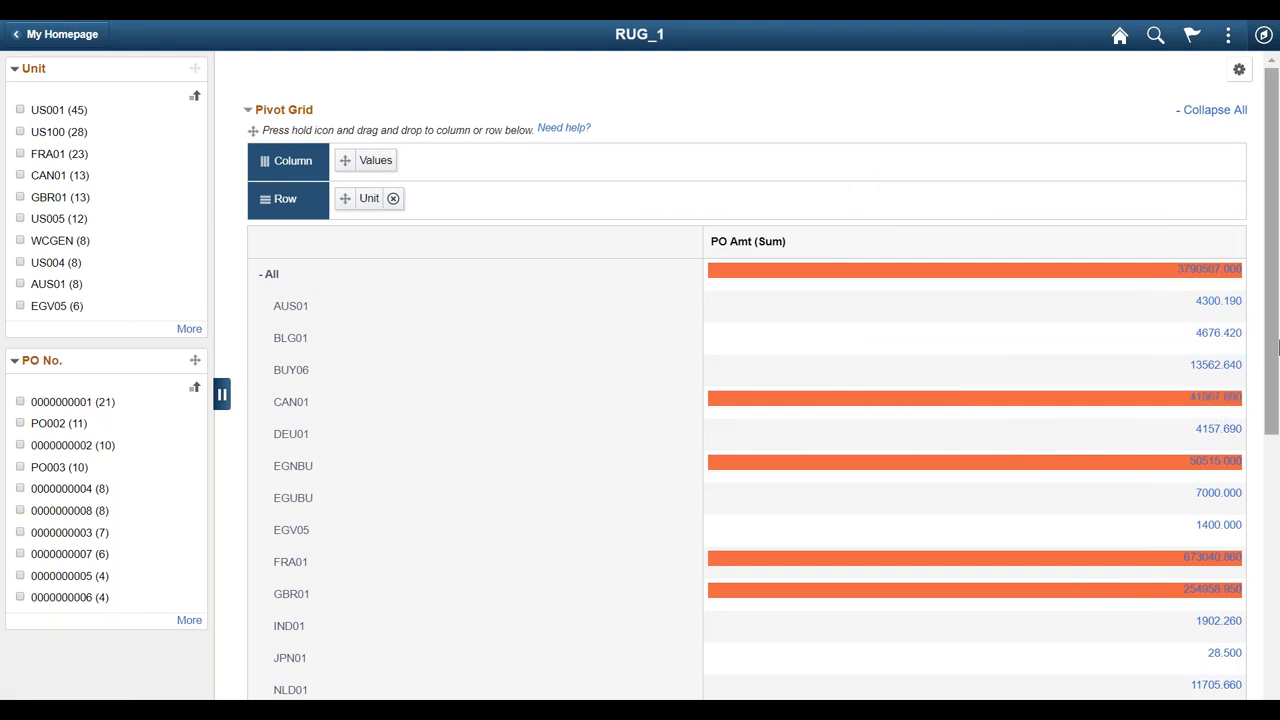
left_click_drag(1276, 350, 1272, 657)
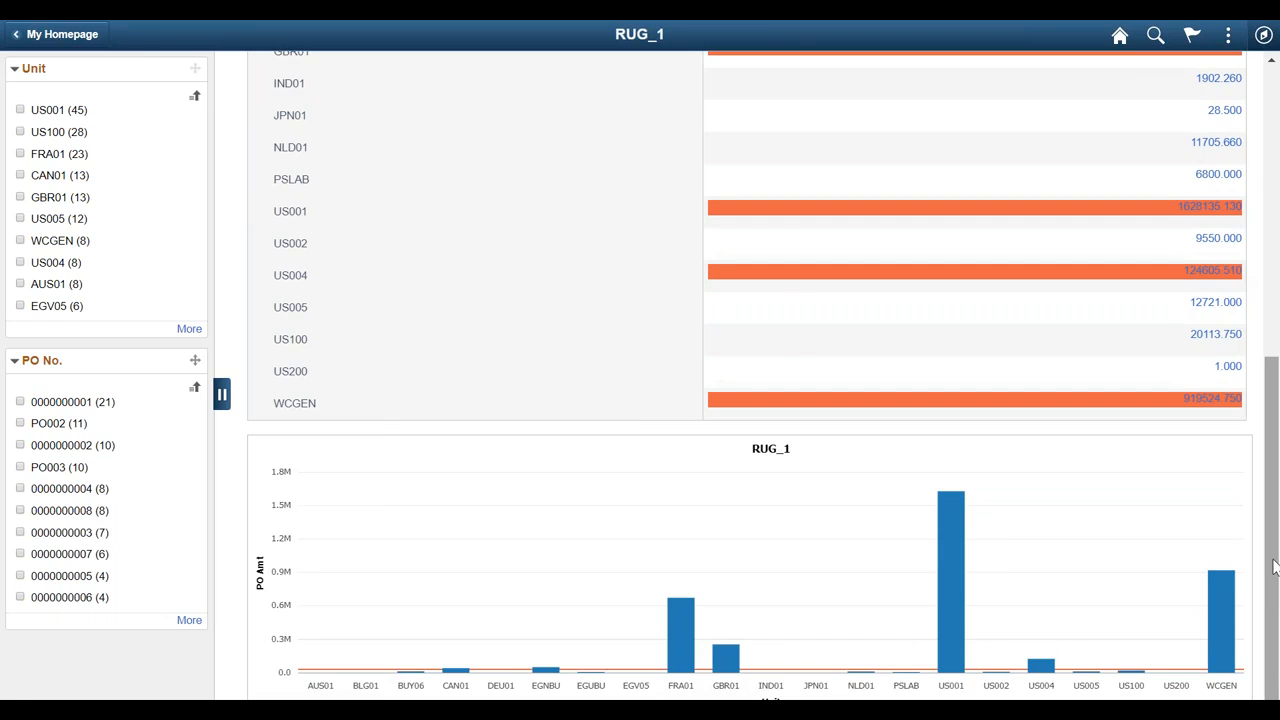
left_click_drag(1275, 557, 1277, 168)
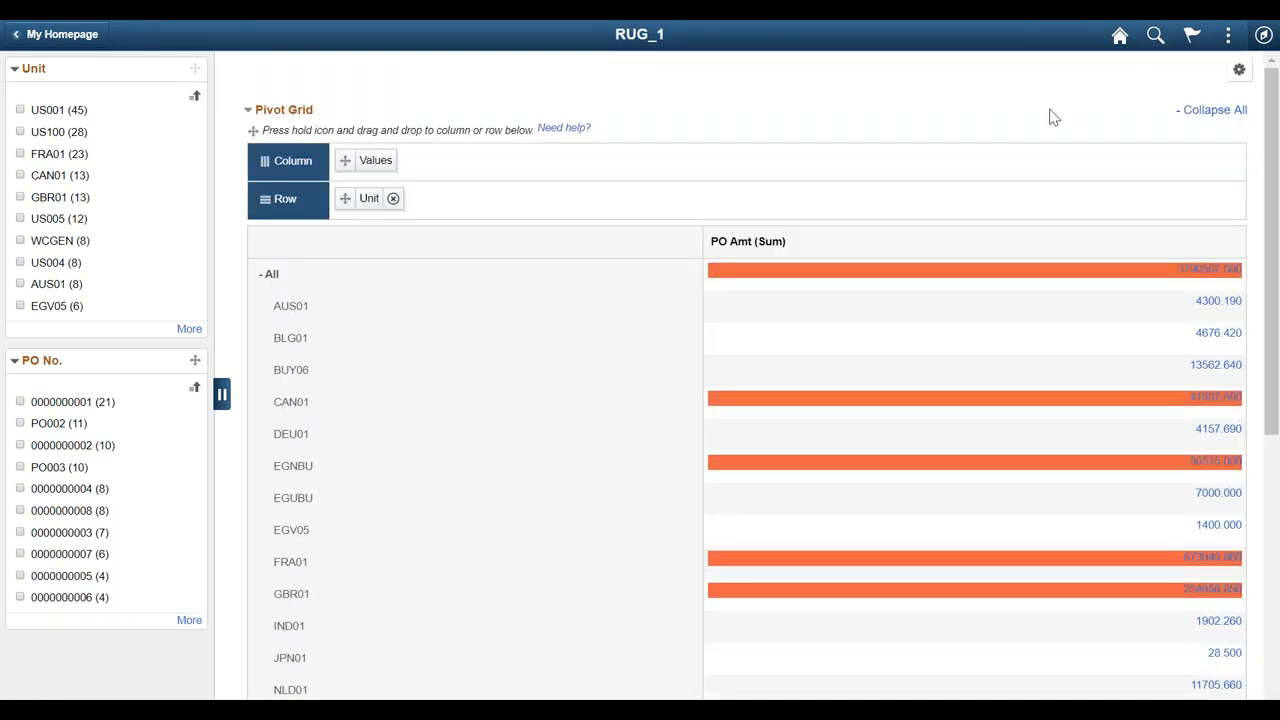